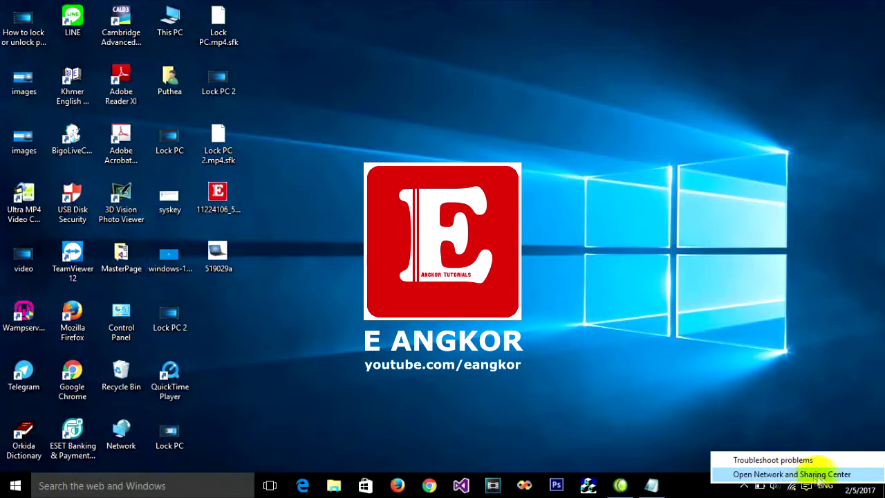
Step: Dismiss the network tray menu to return to the plain desktop
click(664, 344)
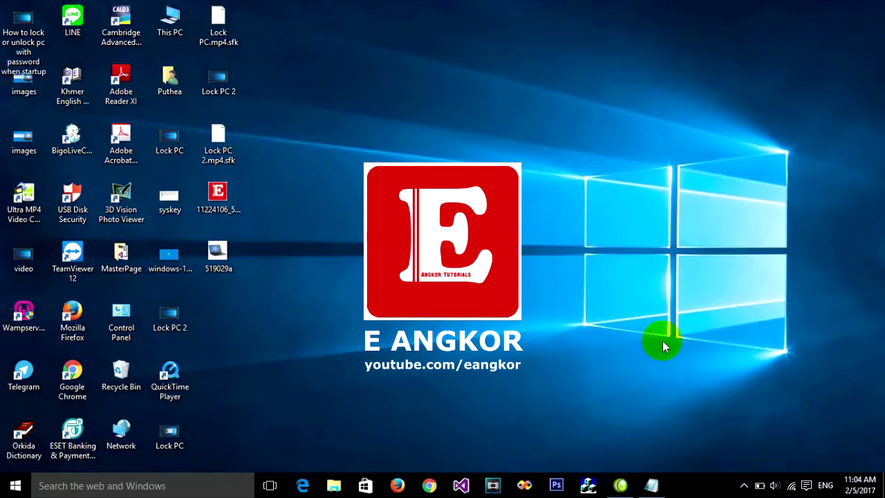
click(16, 486)
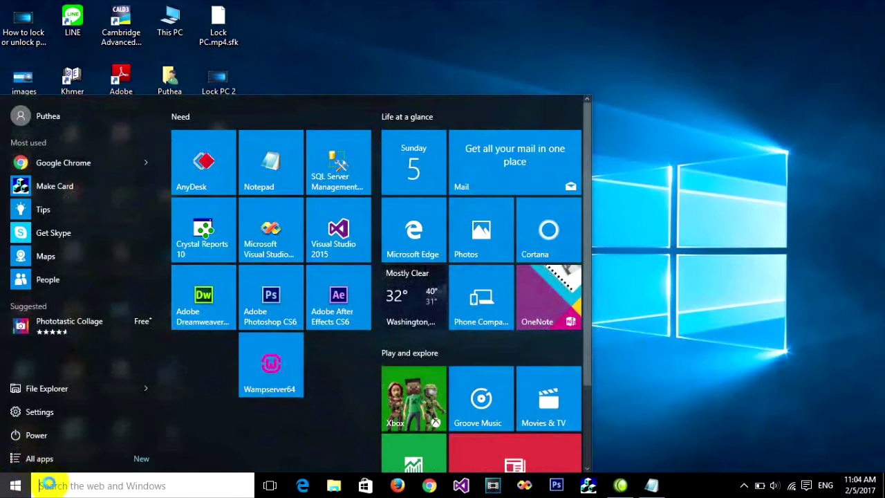
Step: Open Control Panel's Network and Internet category
click(50, 485)
text(Contr)
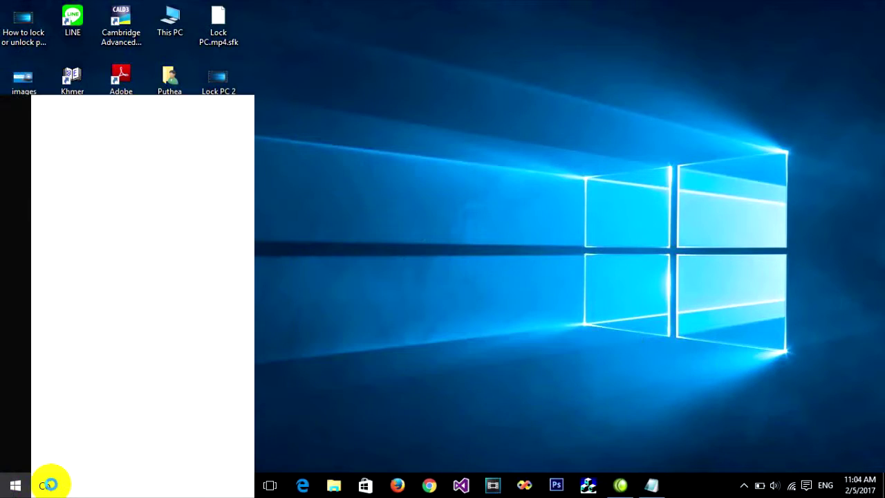
key(Escape)
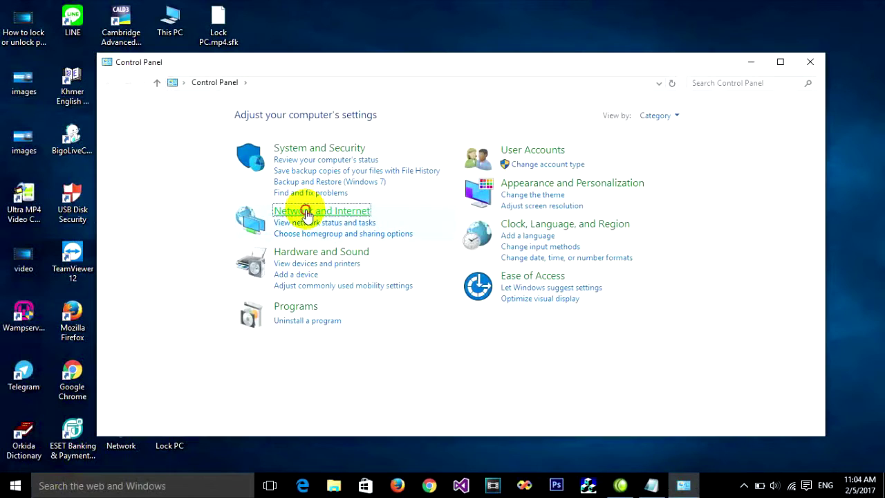
click(306, 211)
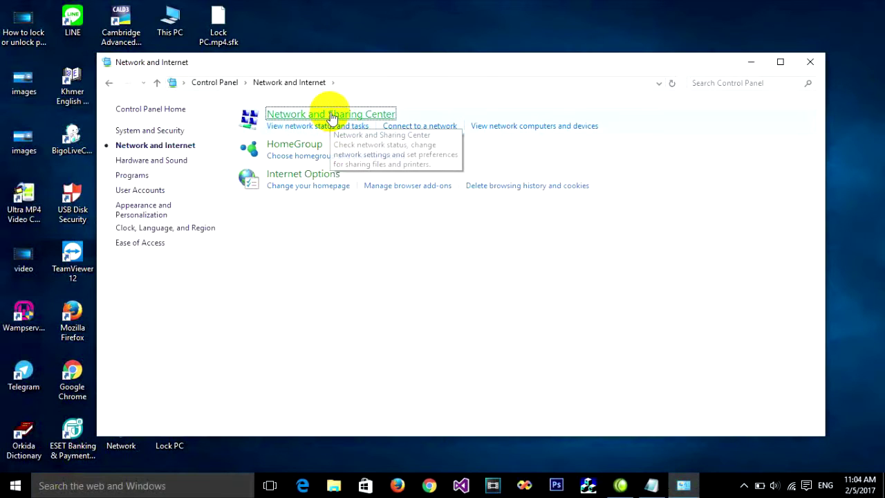
Step: Open Network and Sharing Center showing the active Wi-Fi connection
right_click(792, 486)
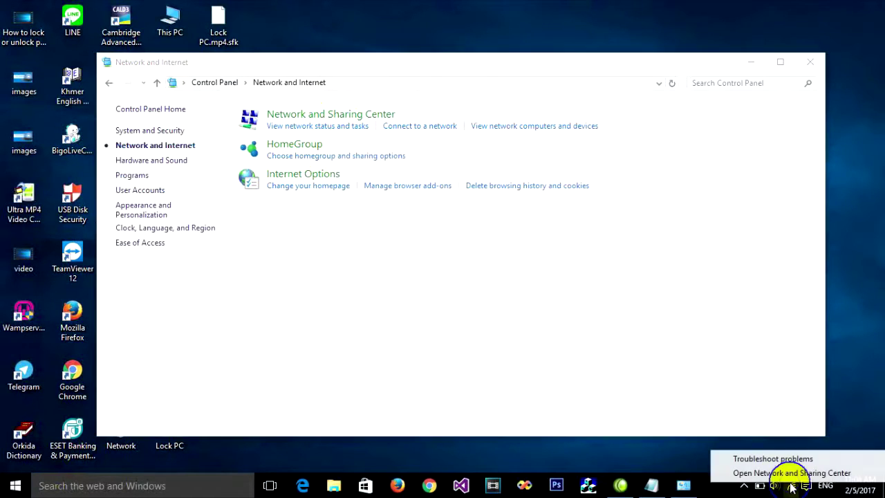
click(782, 473)
drag(392, 79, 435, 141)
click(867, 141)
click(305, 114)
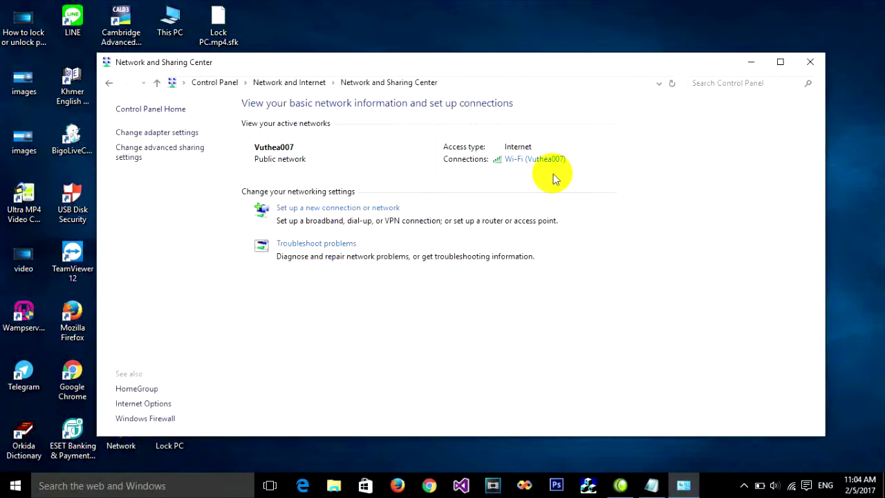
Step: Open the Wi-Fi adapter's Internet Protocol Version 4 (TCP/IPv4) Properties dialog
click(512, 161)
drag(450, 112, 311, 66)
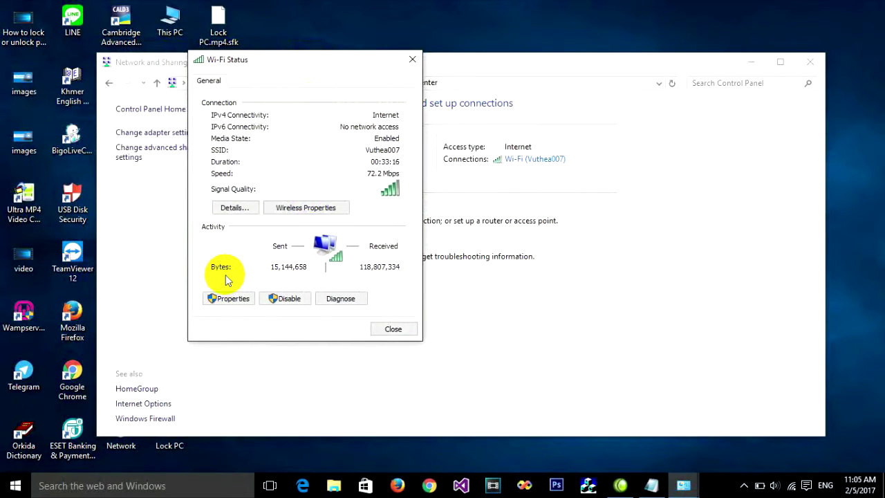
click(234, 297)
drag(340, 78, 364, 48)
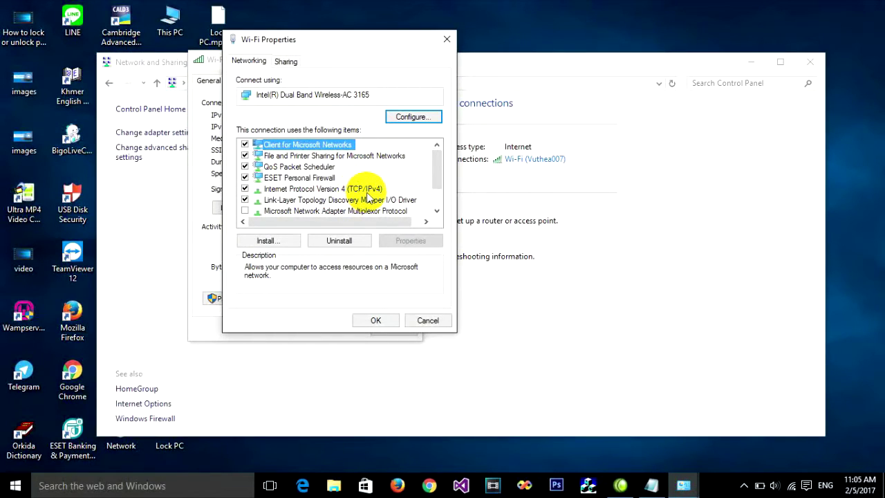
click(369, 189)
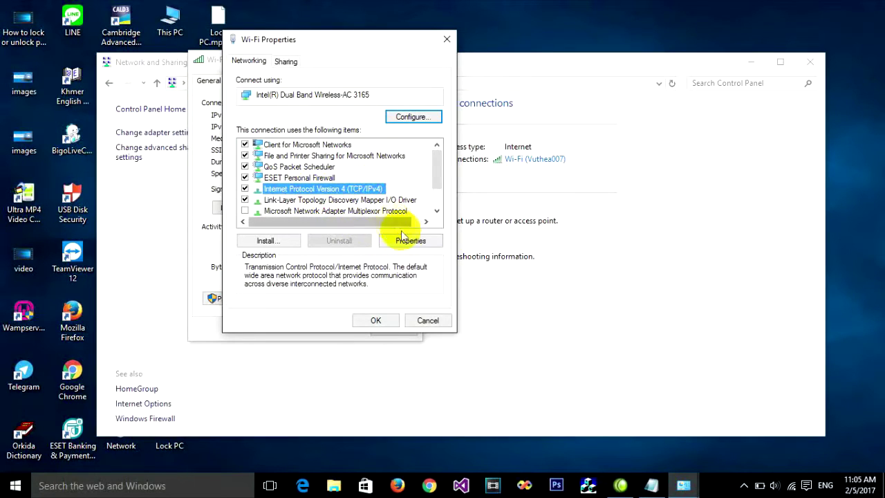
click(410, 241)
drag(387, 90, 376, 28)
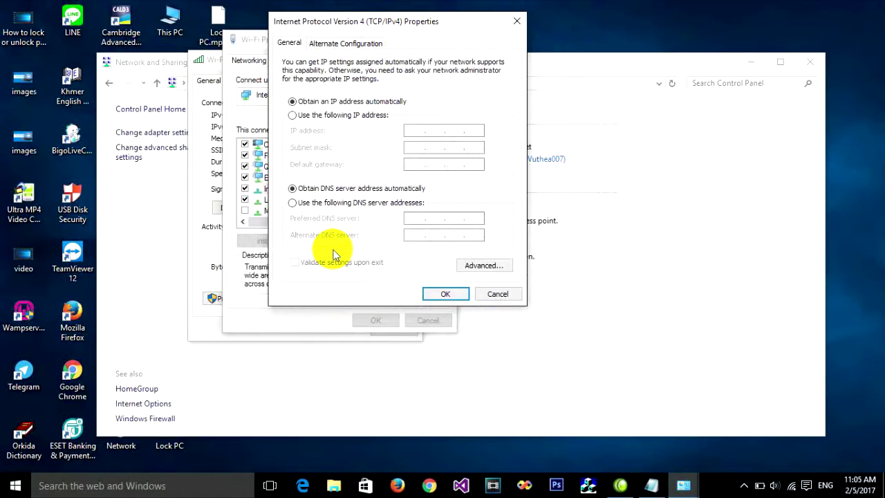
Step: Set IPv4 DNS servers manually to 208.67.222.222 and 208.67.220.220 from Notepad and apply
click(308, 207)
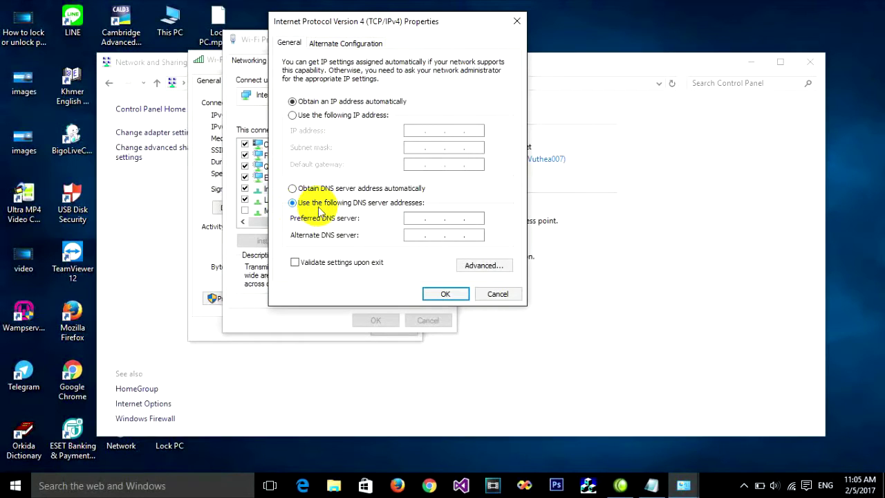
mouse_move(651, 485)
click(668, 442)
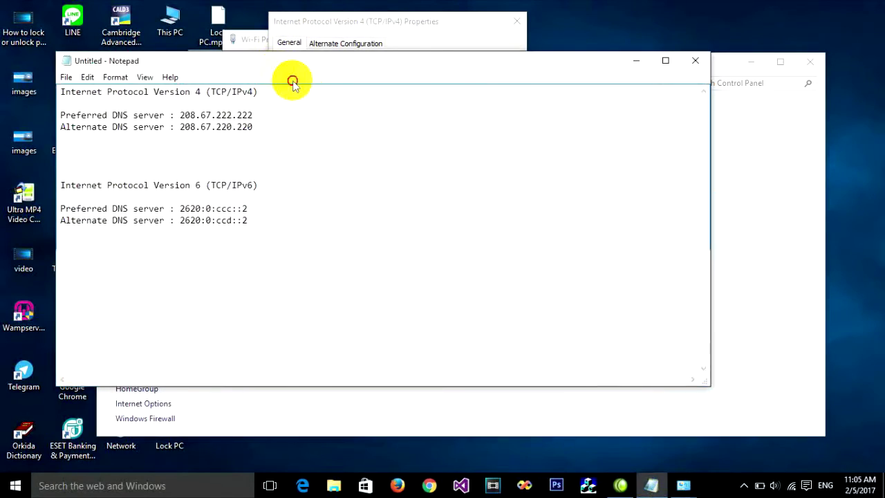
drag(312, 75, 780, 143)
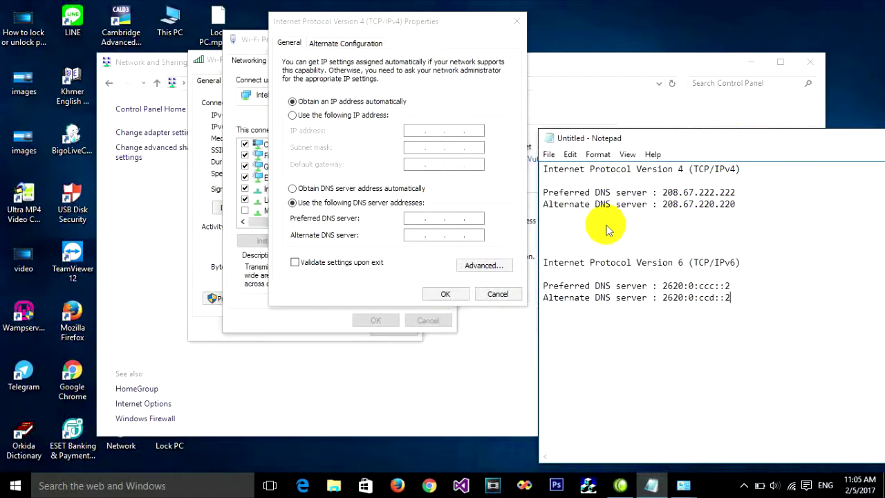
drag(662, 192, 735, 196)
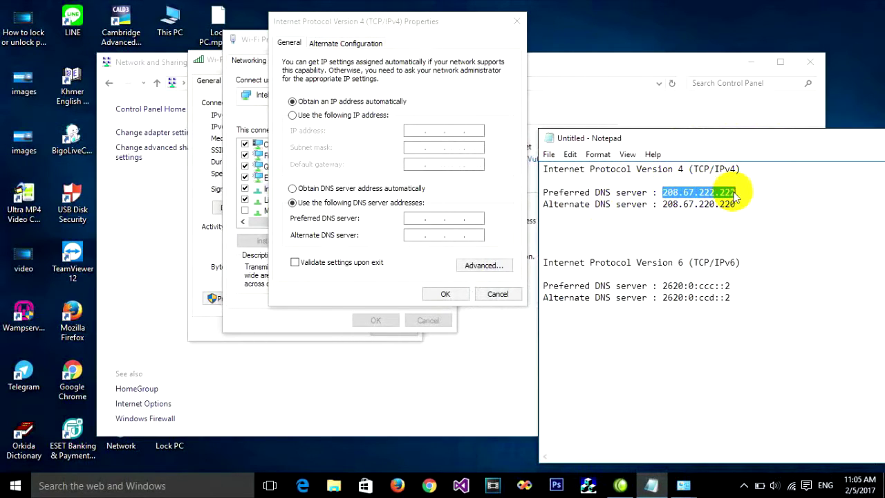
click(415, 23)
click(422, 220)
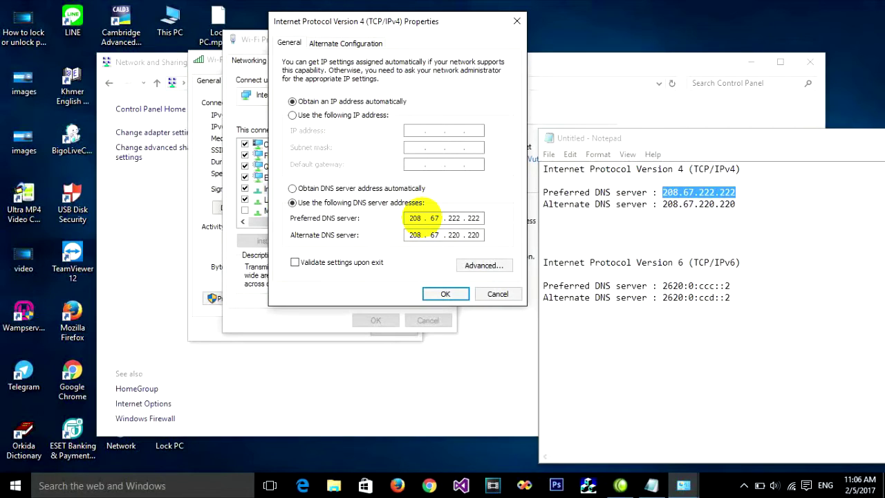
click(435, 297)
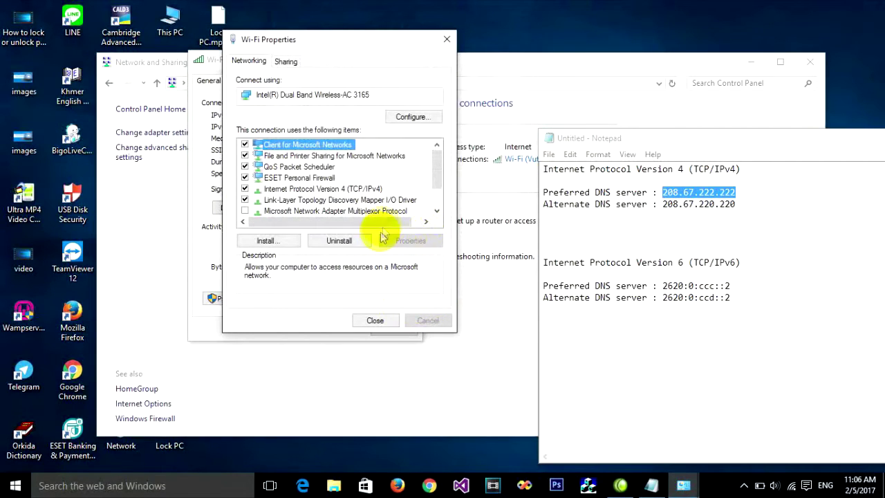
Step: Open the Internet Protocol Version 6 (TCP/IPv6) Properties for the Wi-Fi adapter
drag(543, 263, 741, 266)
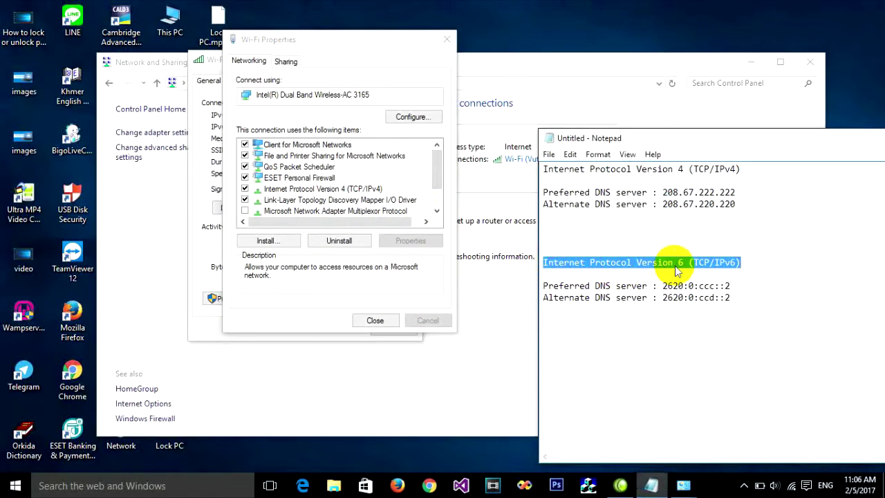
click(436, 178)
drag(437, 178, 442, 191)
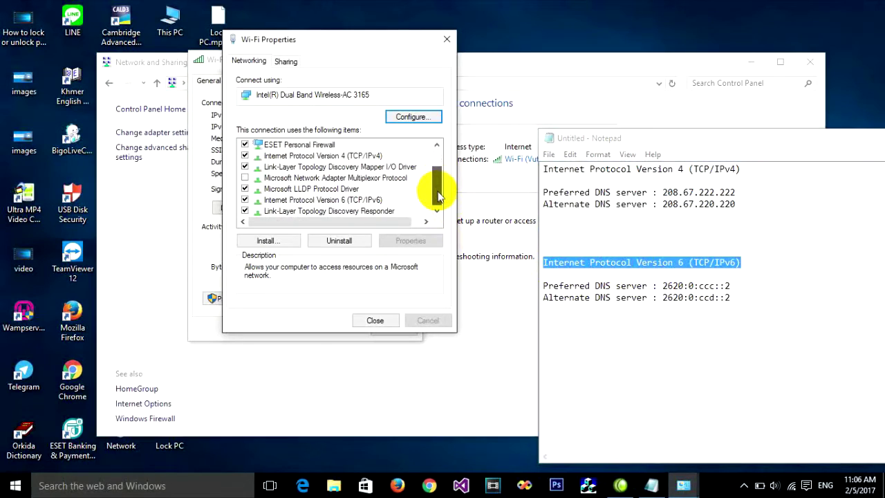
click(287, 199)
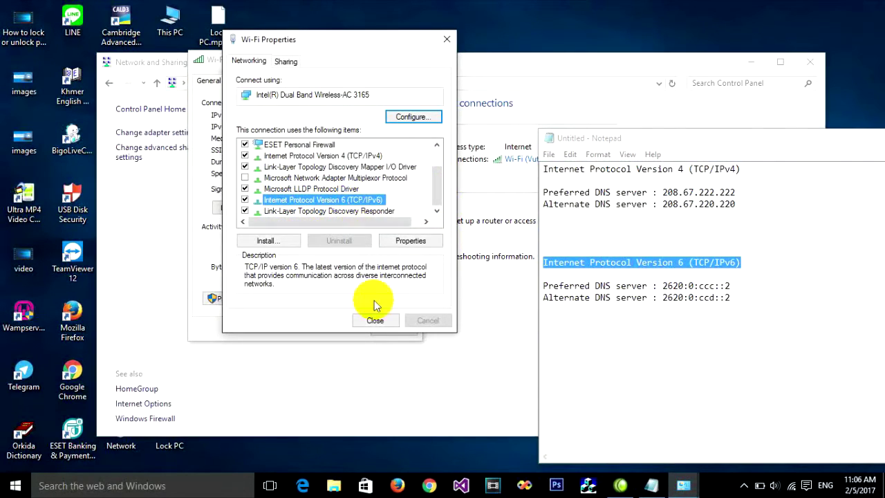
click(398, 240)
Step: Switch IPv6 to manual DNS and paste 2620:0:ccc::2 as the preferred server
drag(486, 98, 388, 28)
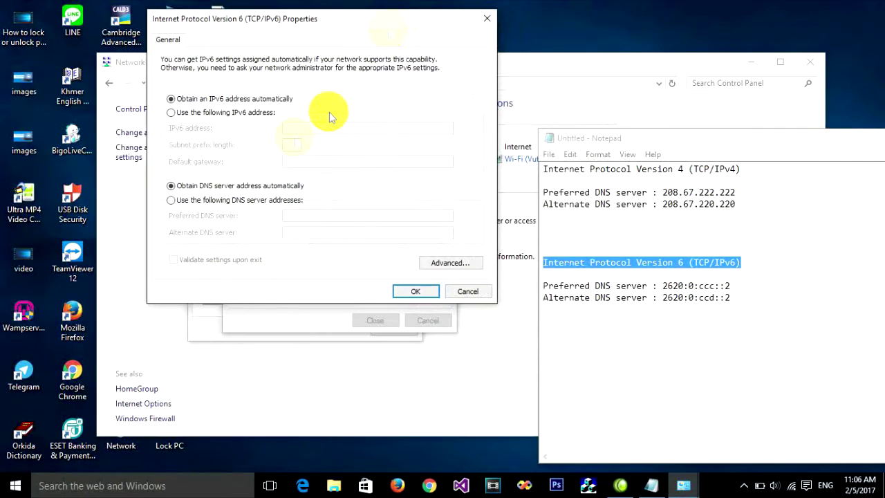
click(181, 201)
click(304, 216)
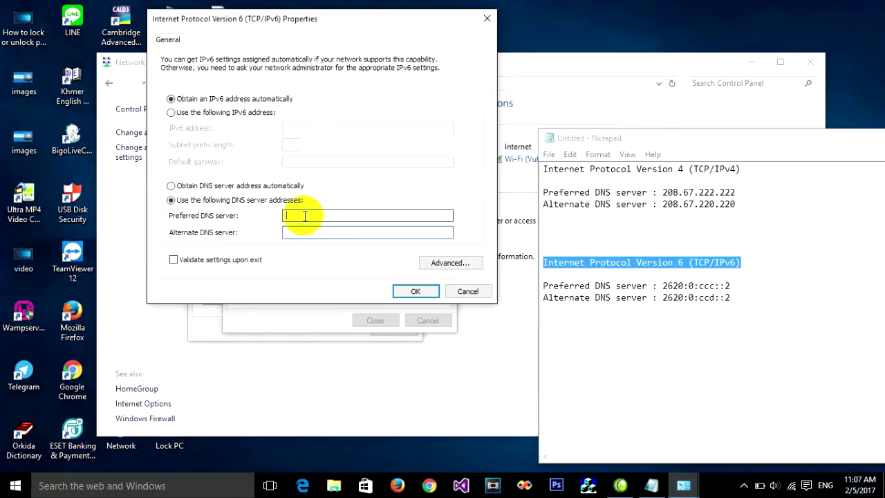
drag(661, 286, 730, 285)
right_click(730, 285)
click(743, 326)
click(387, 217)
right_click(387, 218)
click(414, 271)
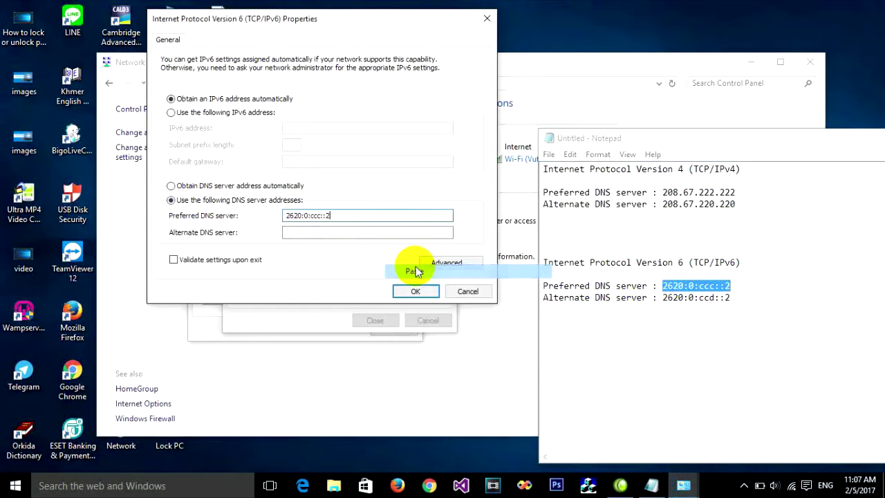
Step: Paste 2620:0:ccd::2 as the alternate IPv6 DNS server, save, and close Wi-Fi Properties
drag(731, 299, 669, 298)
right_click(670, 299)
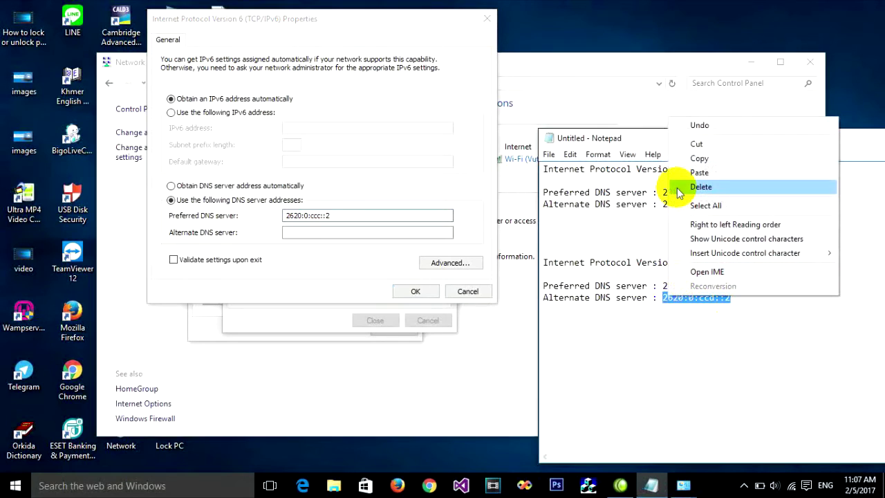
click(699, 158)
click(296, 233)
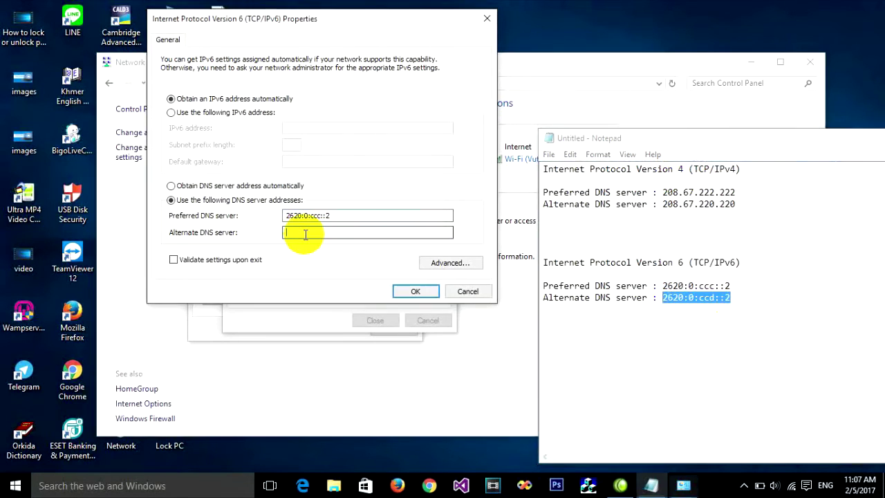
right_click(297, 233)
click(316, 290)
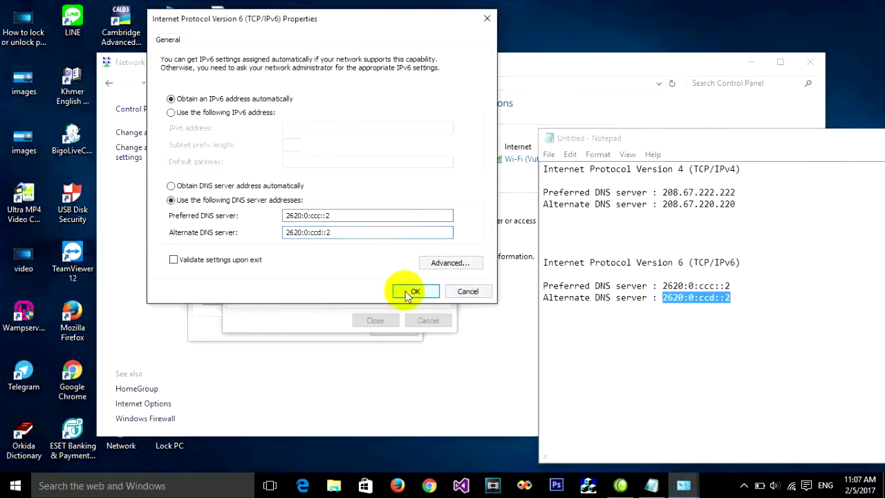
click(408, 291)
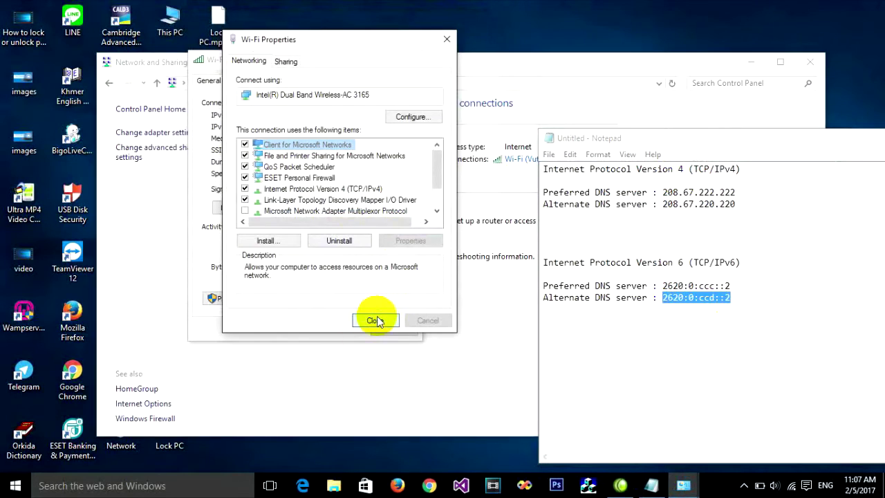
click(373, 320)
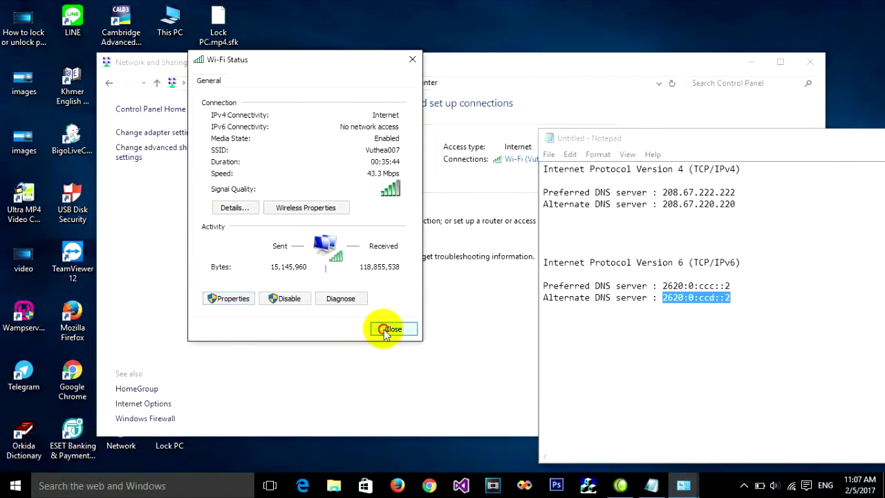
Step: Reopen Wi-Fi Status and disable the Wi-Fi adapter
click(385, 331)
click(531, 160)
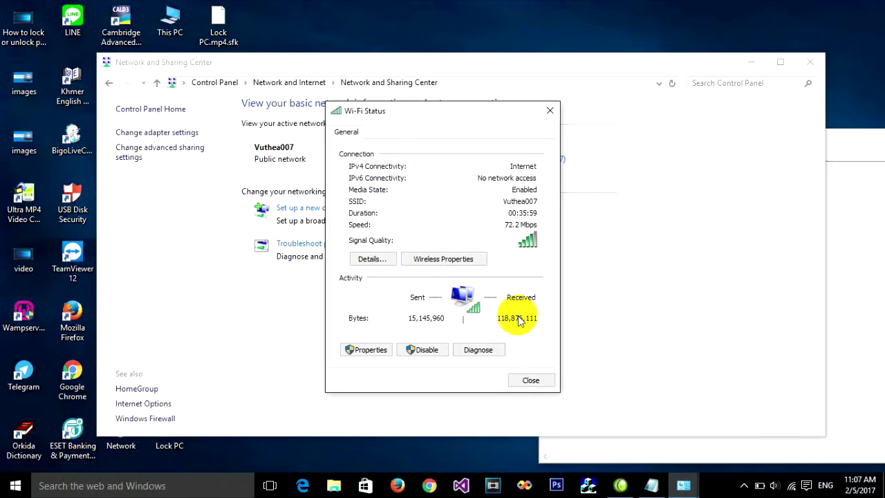
click(424, 351)
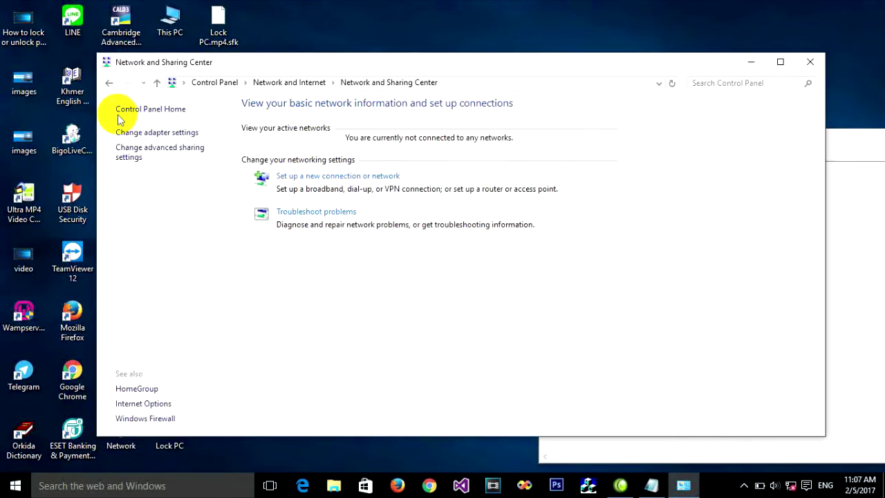
Step: Re-enable the Wi-Fi adapter from Network Connections
click(150, 133)
click(306, 138)
right_click(309, 140)
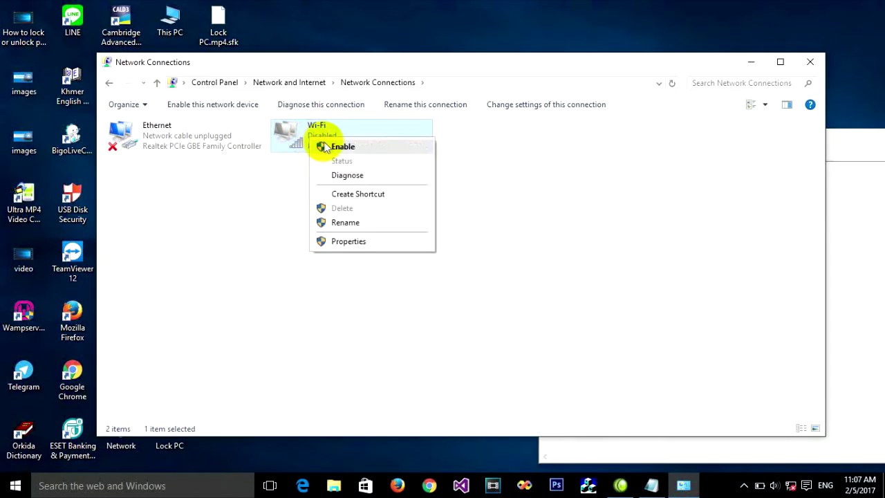
click(329, 147)
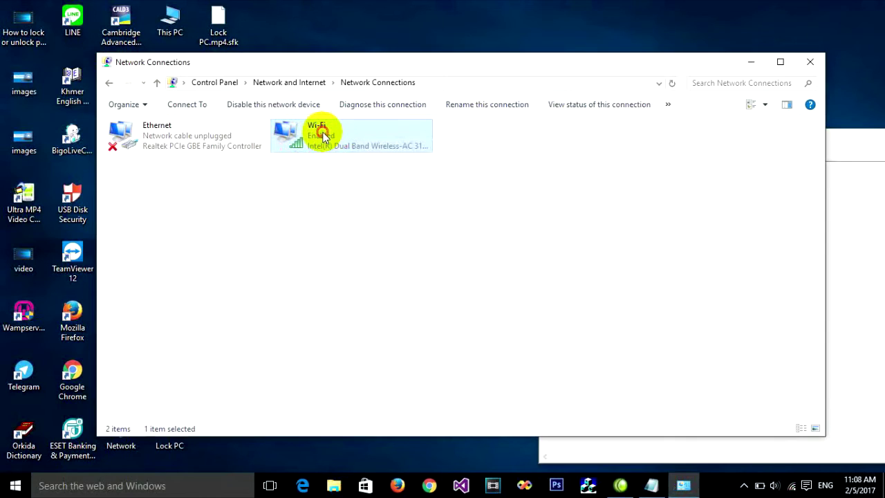
Step: Show the Wi-Fi Status window side by side with the Notepad DNS list
double_click(325, 137)
drag(434, 113, 428, 41)
click(750, 62)
drag(755, 140, 631, 90)
drag(415, 33, 286, 79)
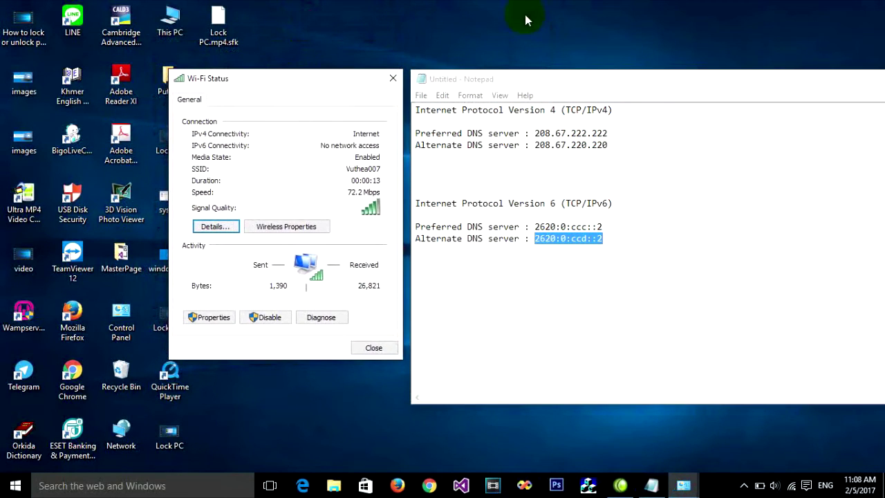